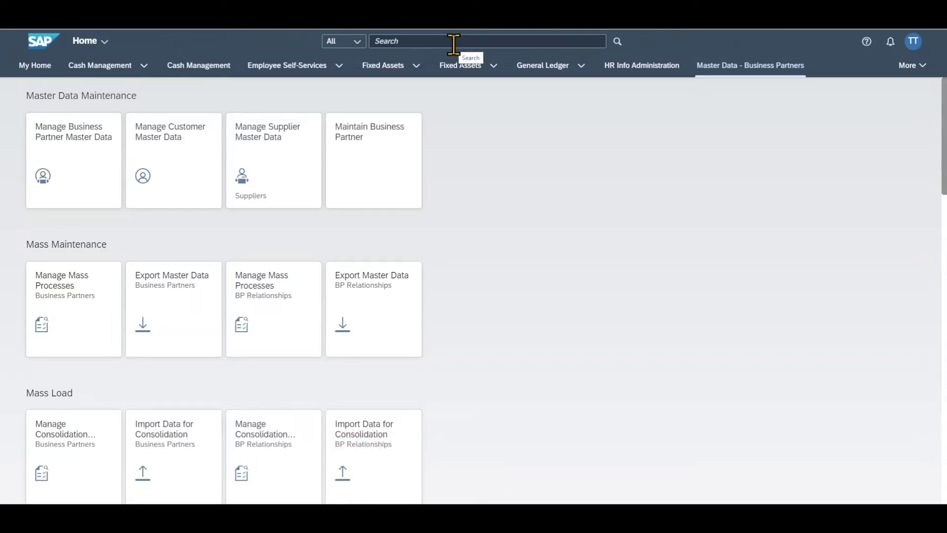
- Search the launchpad for 'as01' so the Create Asset app is listed, then switch to Notepad
scroll(453, 45, "down", 1)
left_click(453, 43)
type("as01")
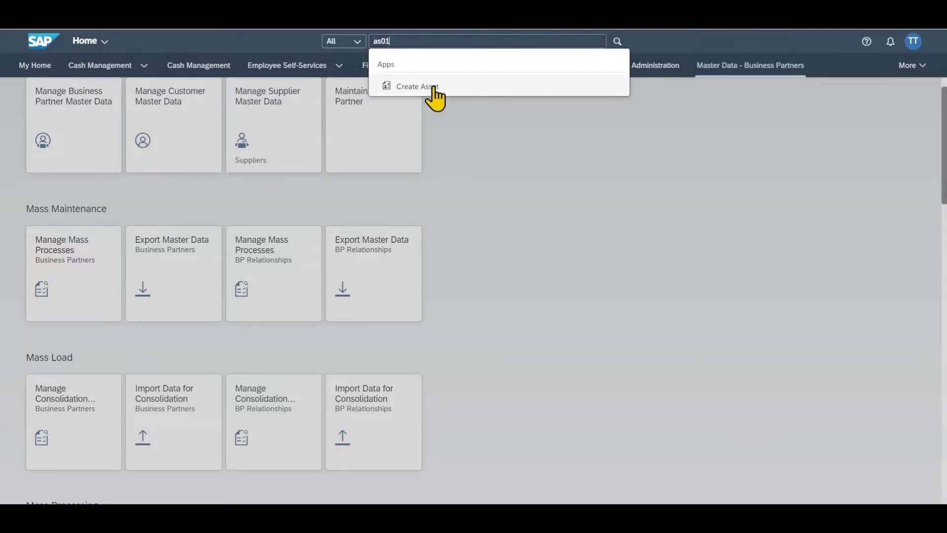
key("alt+Tab")
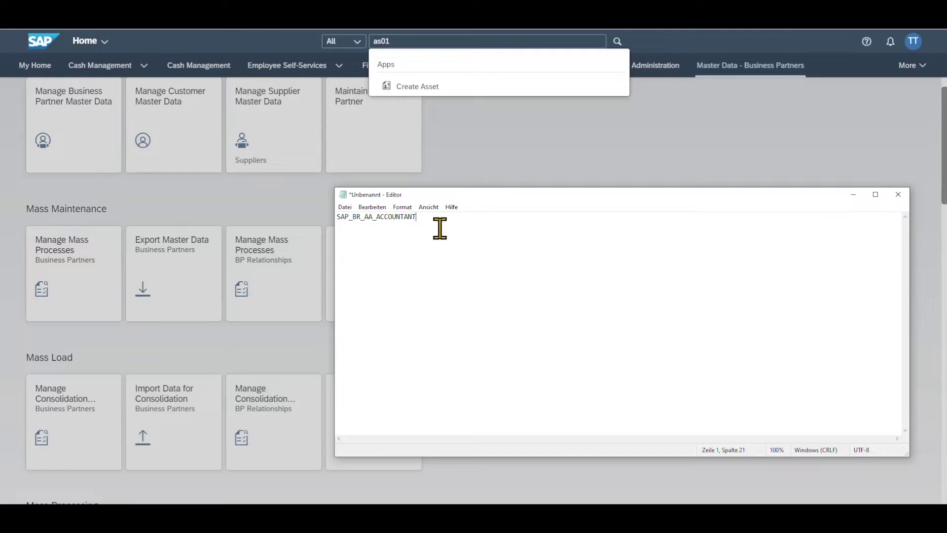
- Select the role name SAP_BR_AA_ACCOUNTANT in Notepad and open the Create Asset app
left_click_drag(425, 220, 345, 220)
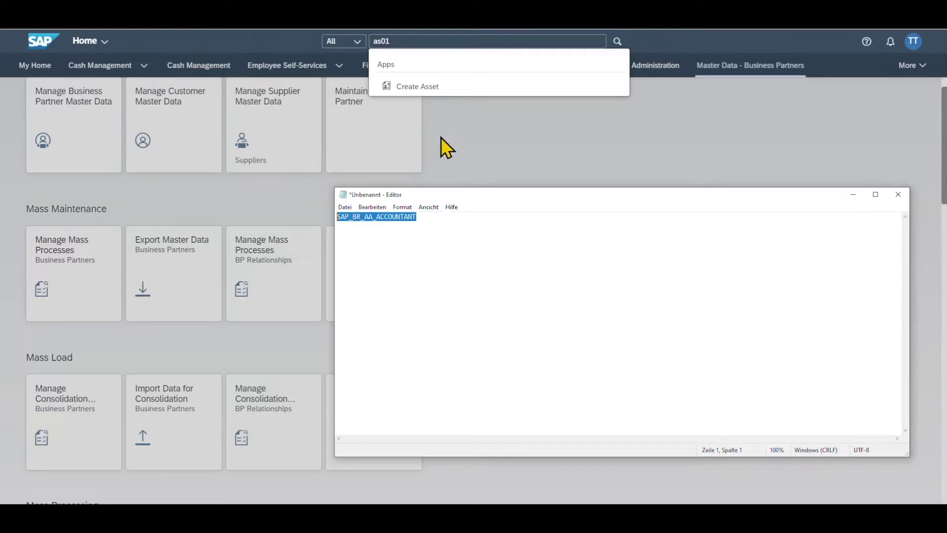
left_click(417, 87)
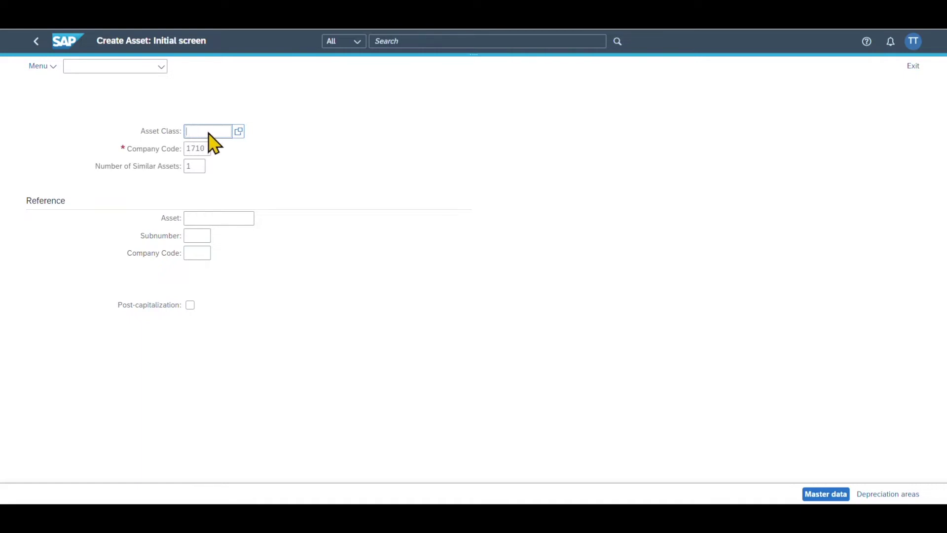
- Pick asset class 1100 Buildings from the Asset Class value help for company code 1710
left_click(239, 132)
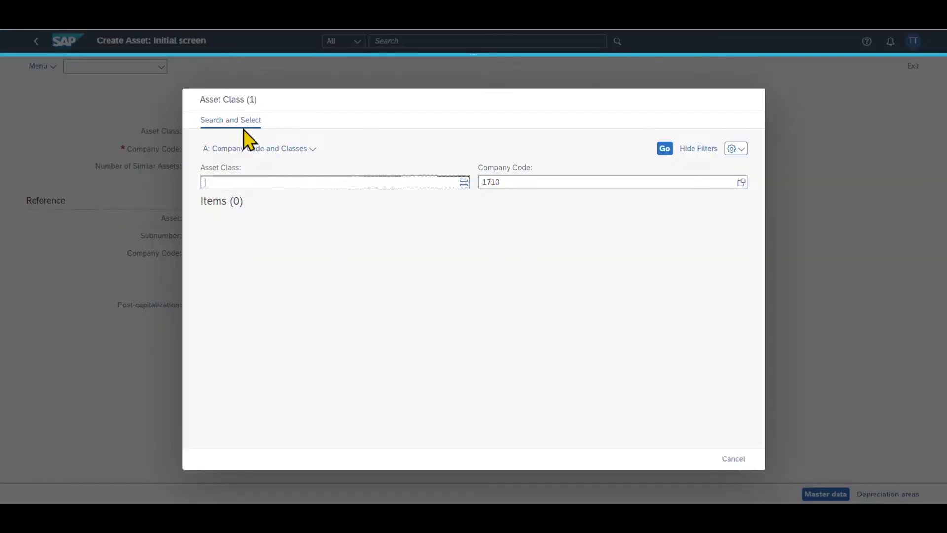
left_click(665, 148)
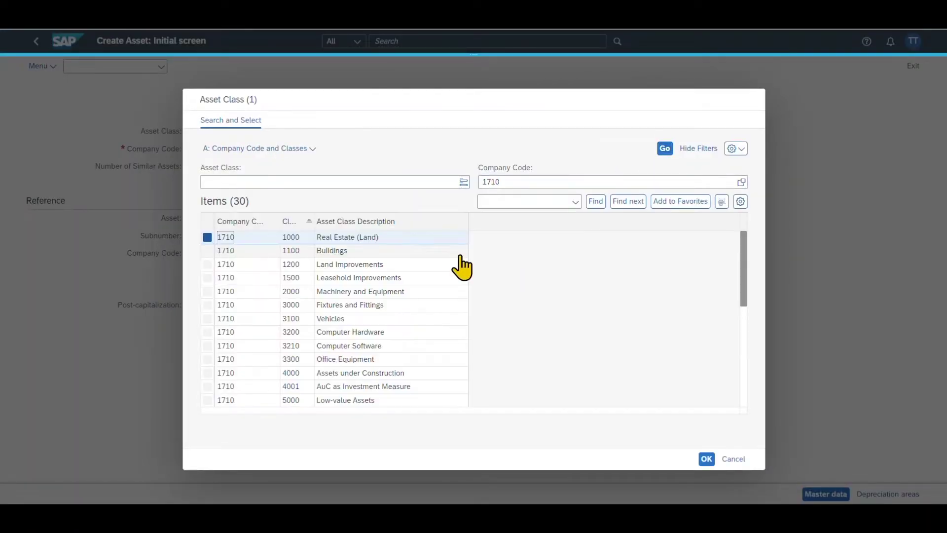
left_click(217, 250)
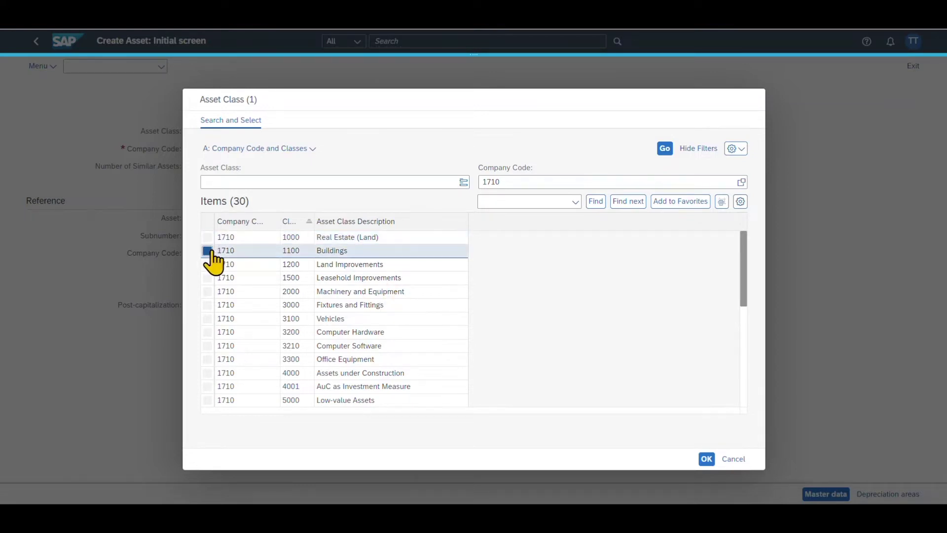
left_click(706, 459)
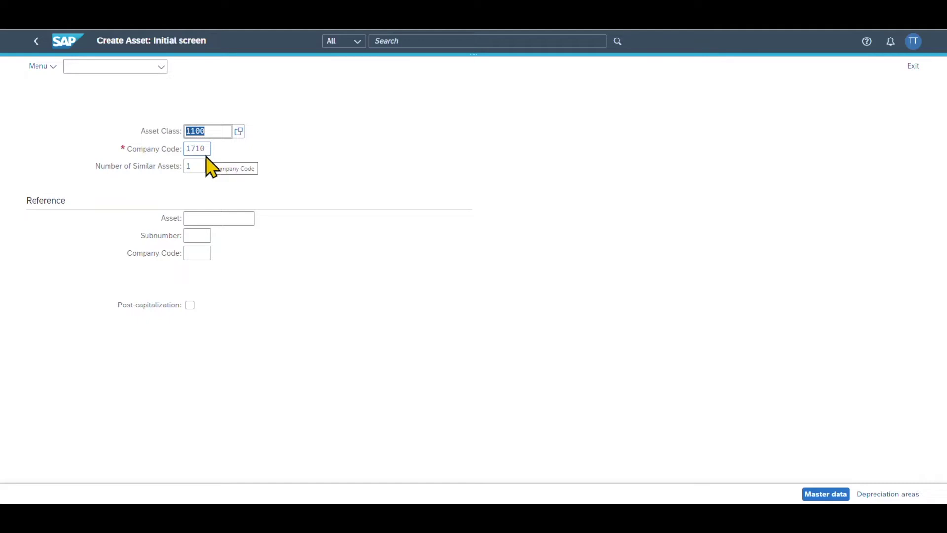
left_click(206, 150)
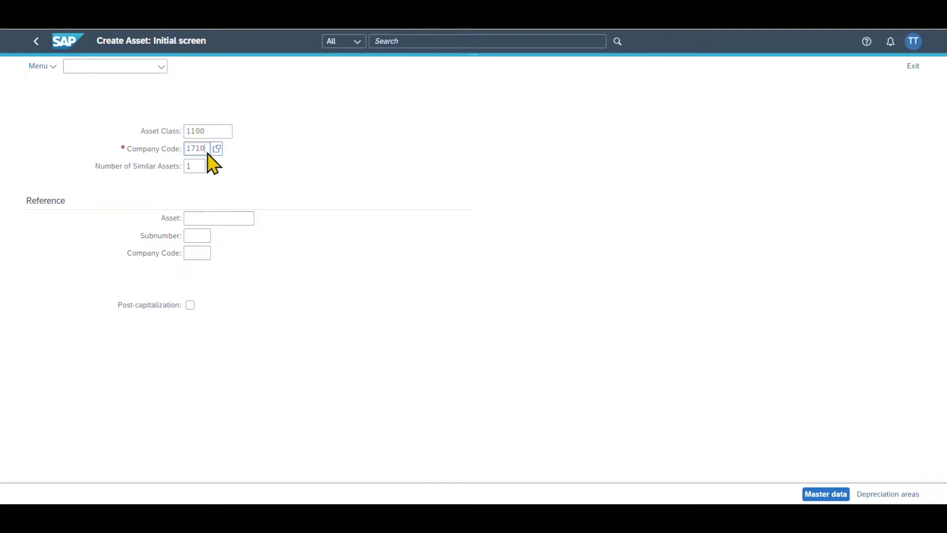
double_click(189, 149)
left_click(206, 151)
left_click(201, 167)
left_click(200, 218)
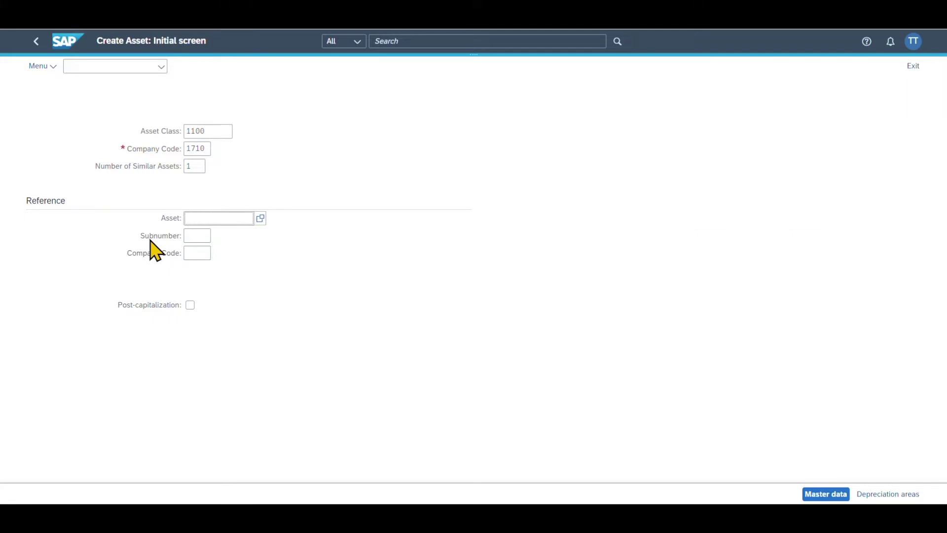
left_click(206, 132)
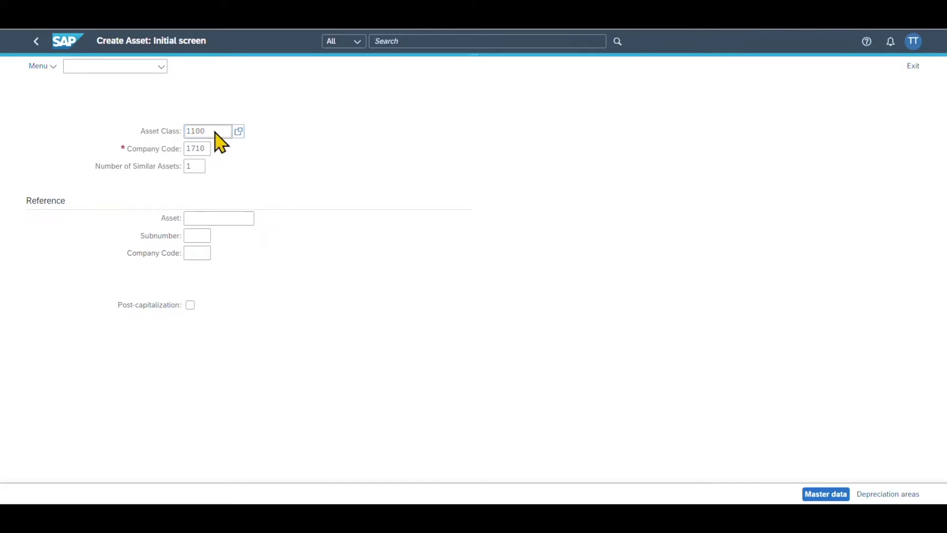
left_click(828, 495)
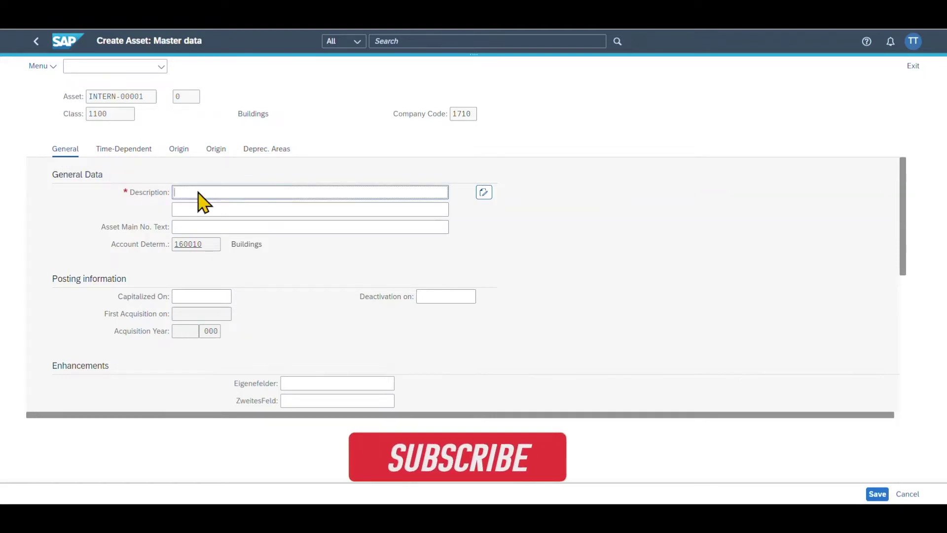
- Enter 'Test Asset' as the description and check account determination 160010 Buildings
type("Test Asset")
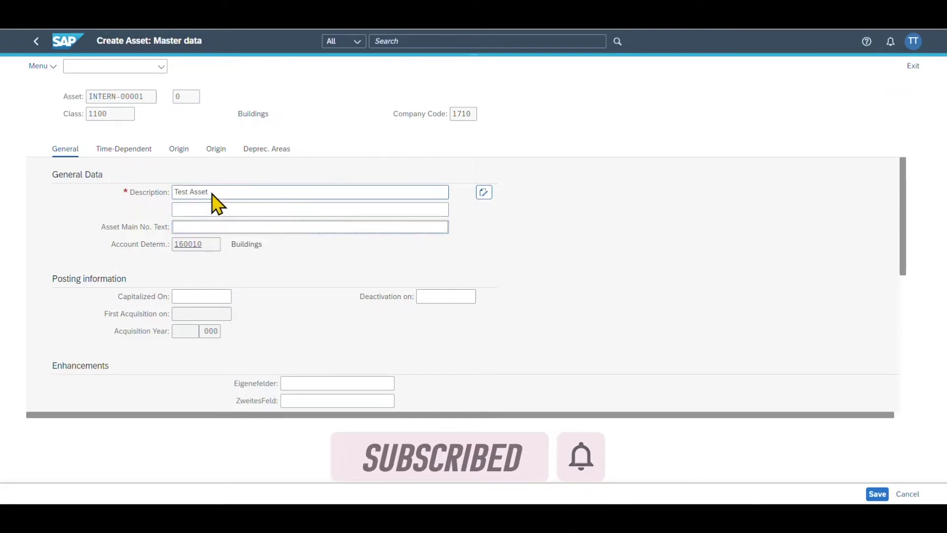
left_click(214, 228)
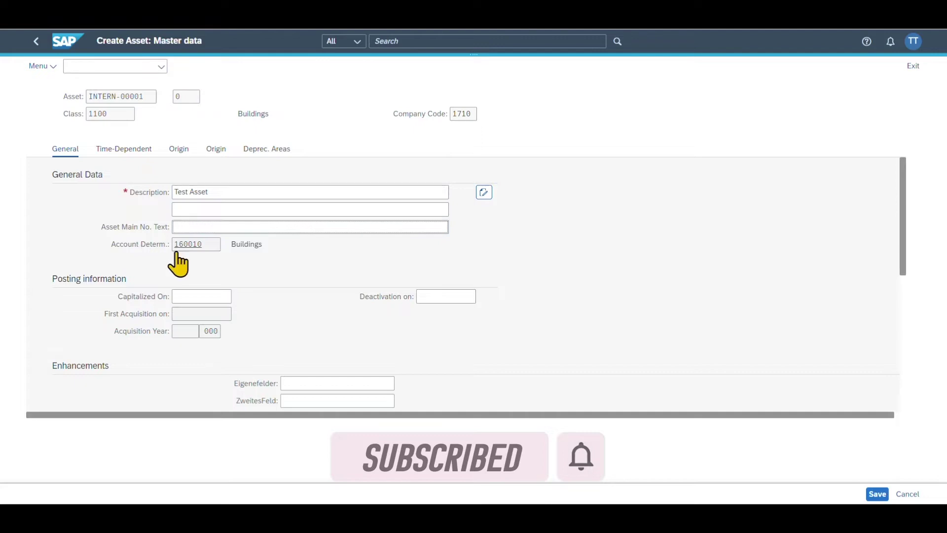
left_click(203, 244)
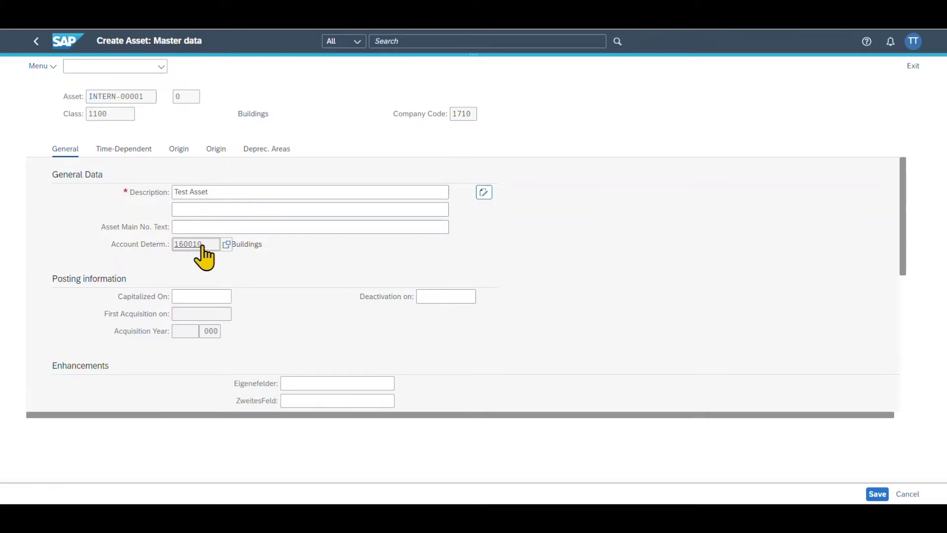
scroll(206, 266, "down", 1)
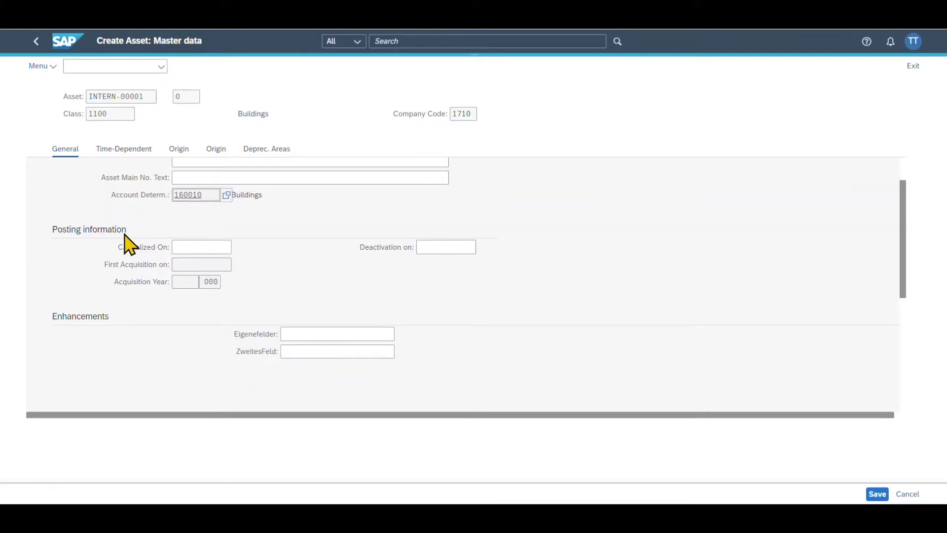
left_click(182, 248)
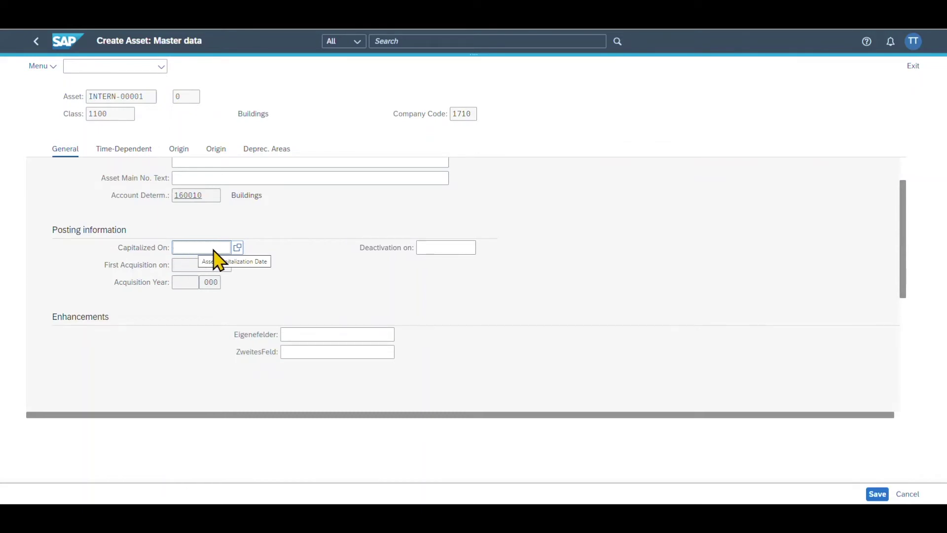
left_click(203, 266)
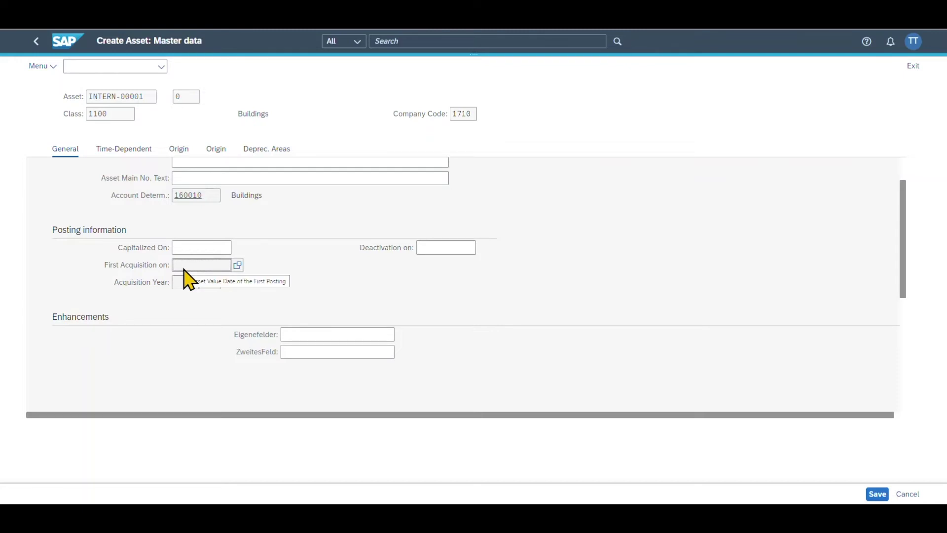
left_click(185, 283)
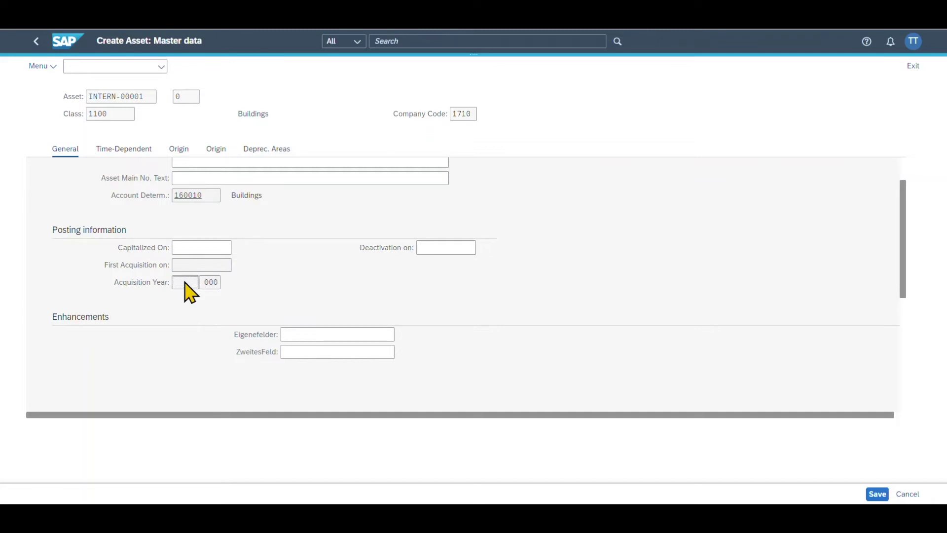
left_click(435, 248)
left_click(116, 149)
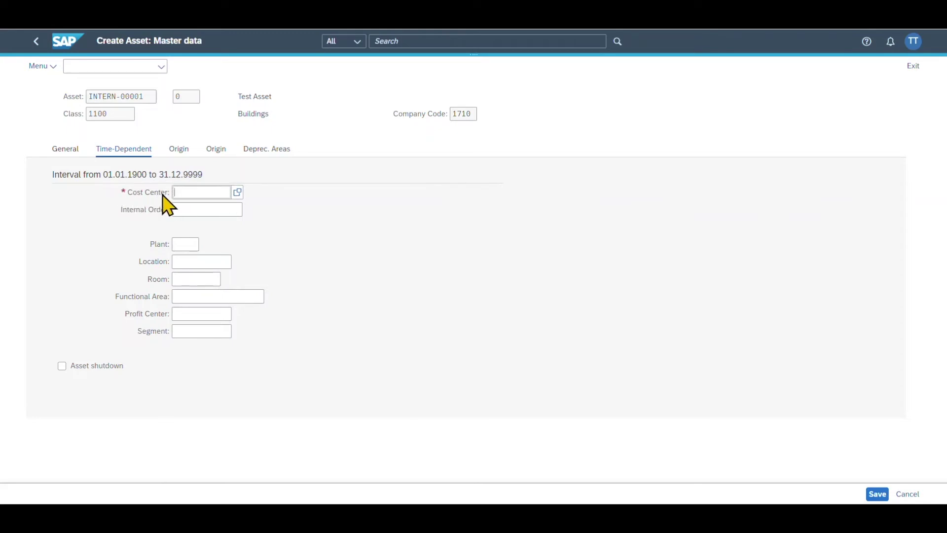
left_click(237, 192)
left_click(665, 149)
left_click(227, 269)
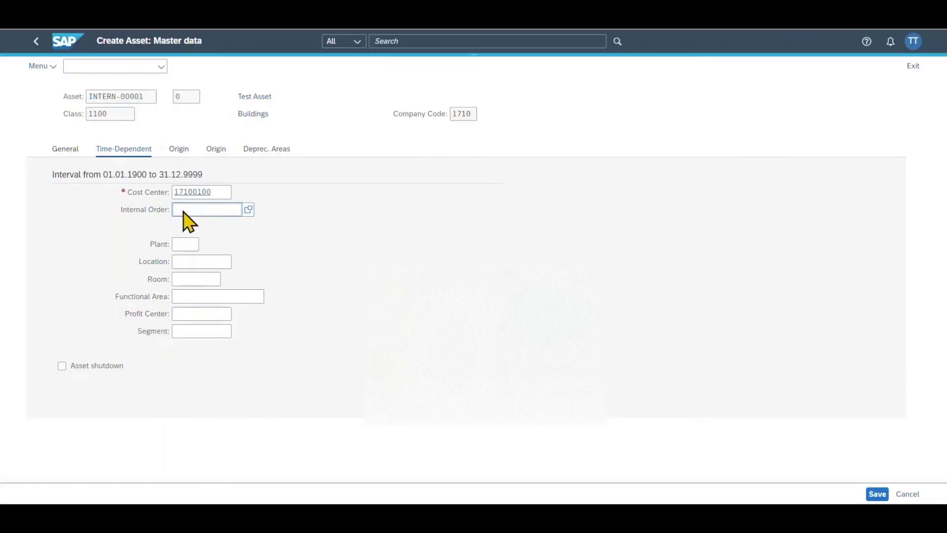
left_click(191, 247)
left_click(193, 262)
left_click(190, 279)
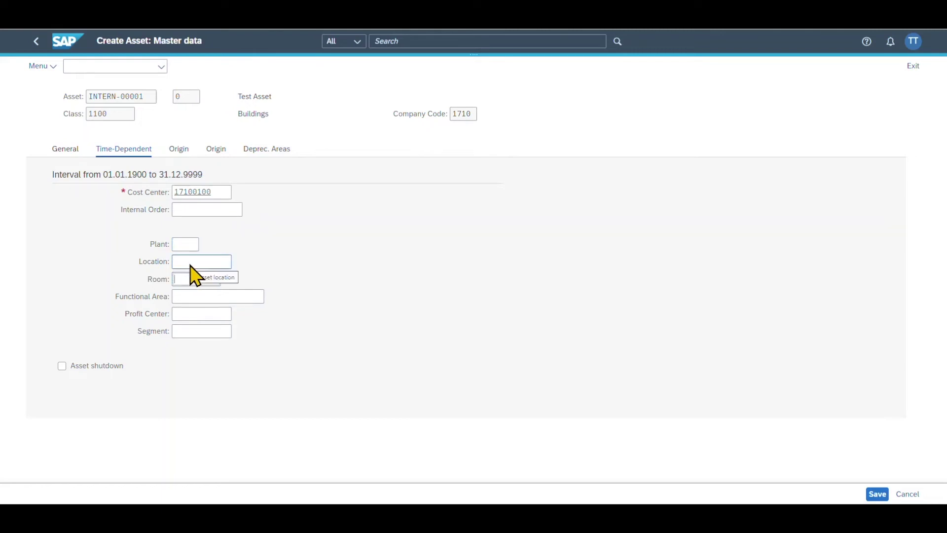
left_click(194, 296)
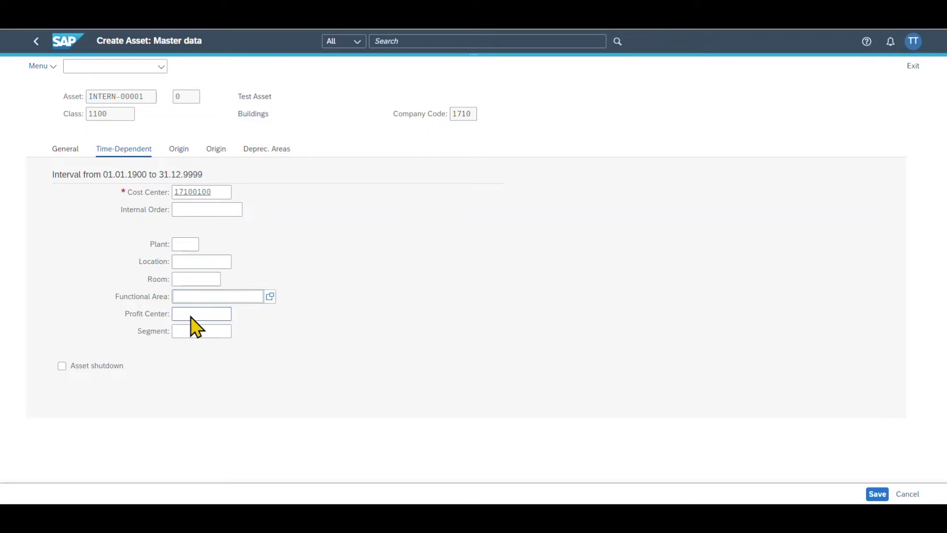
left_click(190, 316)
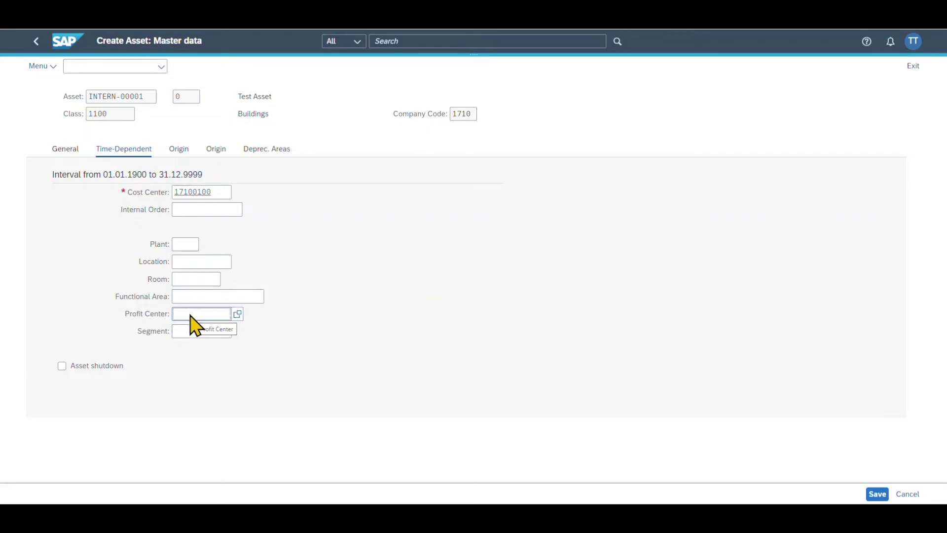
left_click(187, 332)
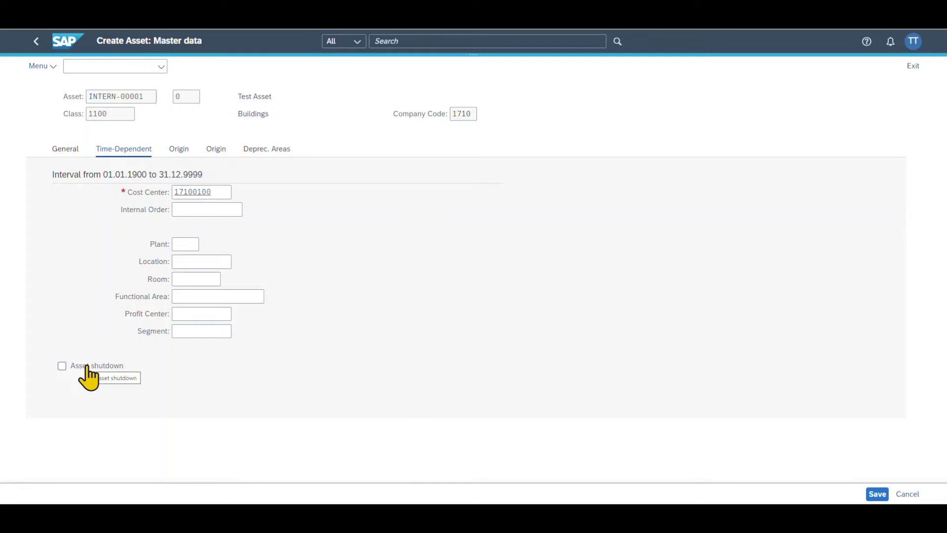
- Review the allocation data's evaluation groups and Asset Super Number, then show the Origin data
left_click(178, 156)
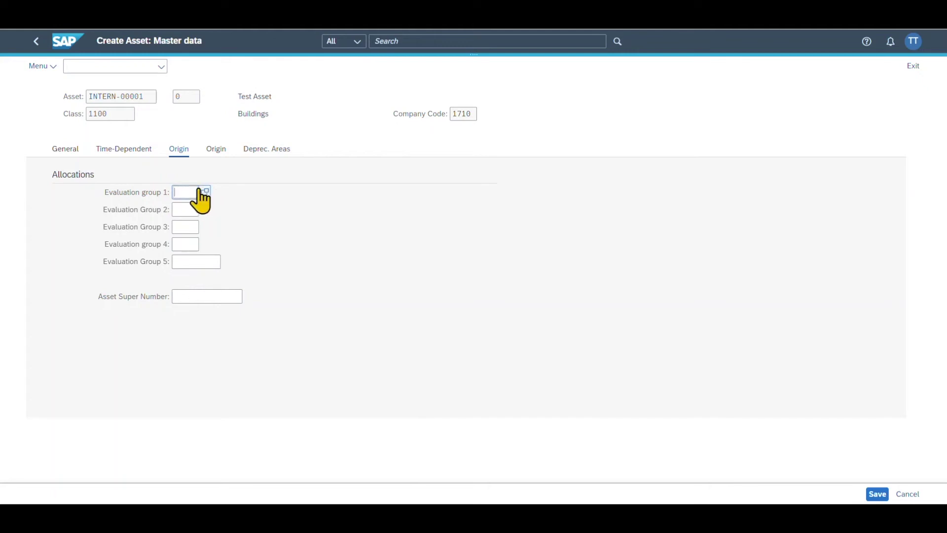
key("Tab")
left_click(198, 298)
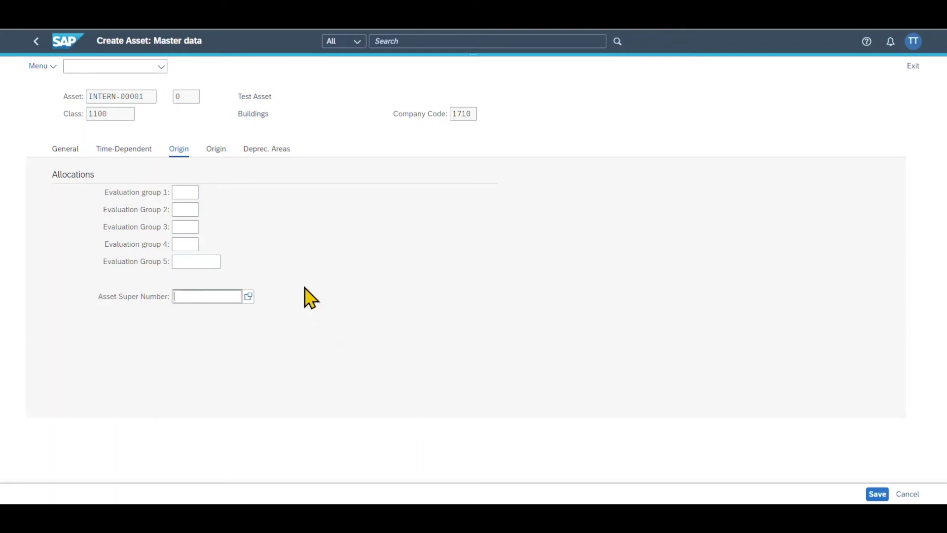
left_click(216, 151)
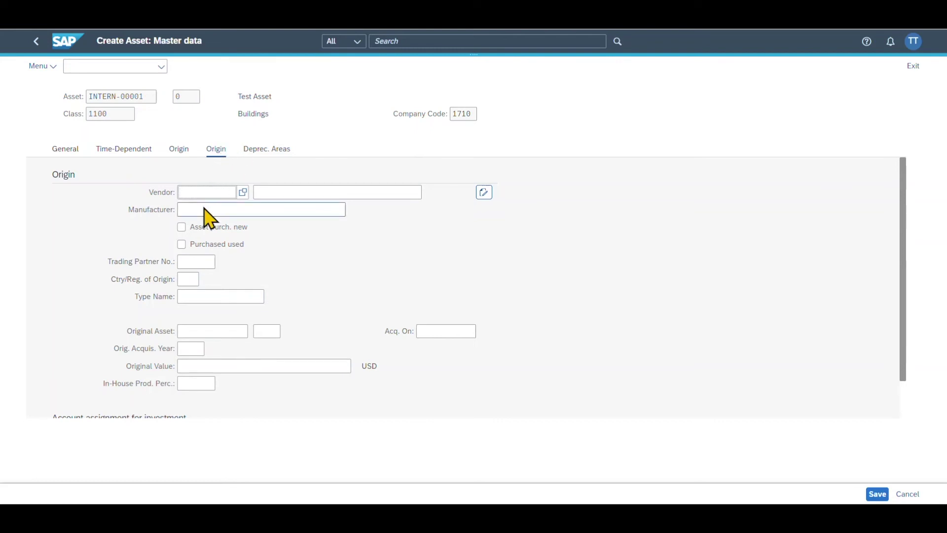
- Fill in the Vendor from its value help and check the blank Investment Order field
left_click(188, 192)
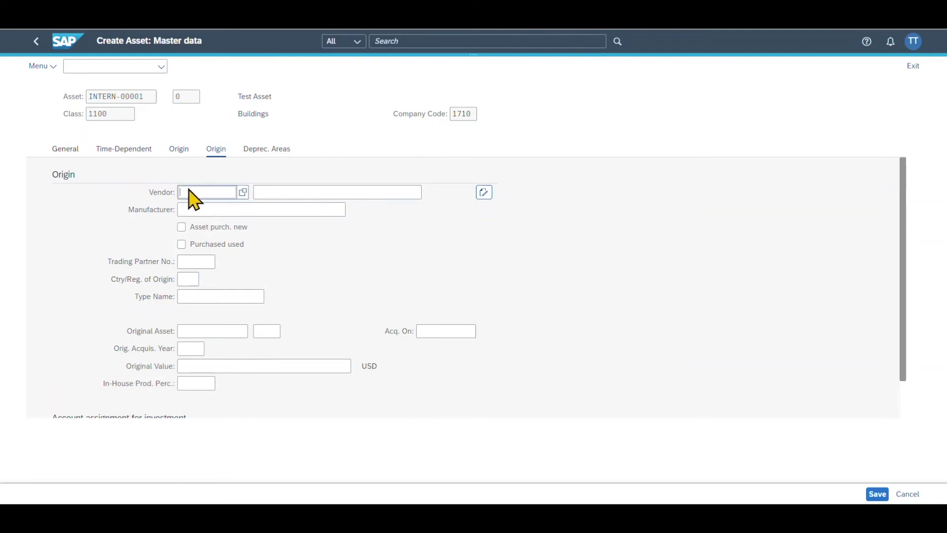
left_click(243, 191)
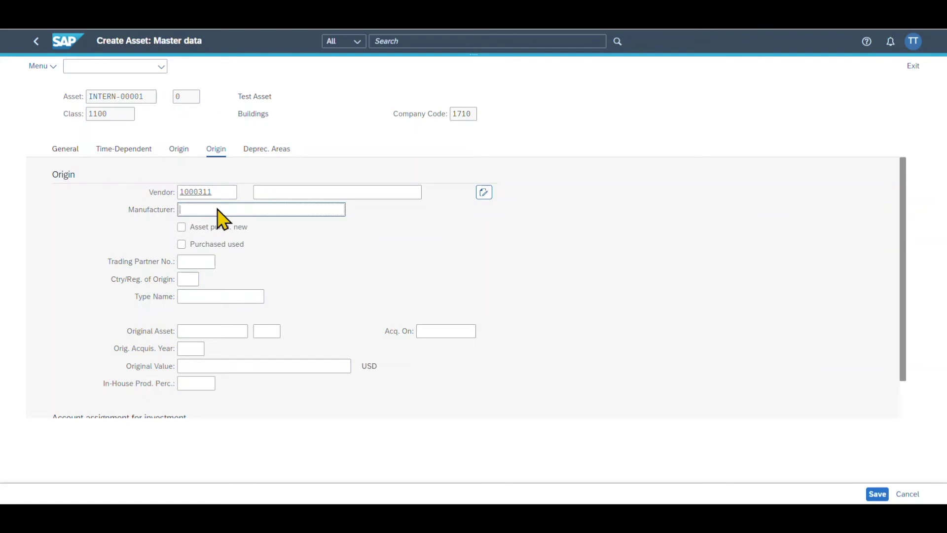
scroll(232, 257, "down", 2)
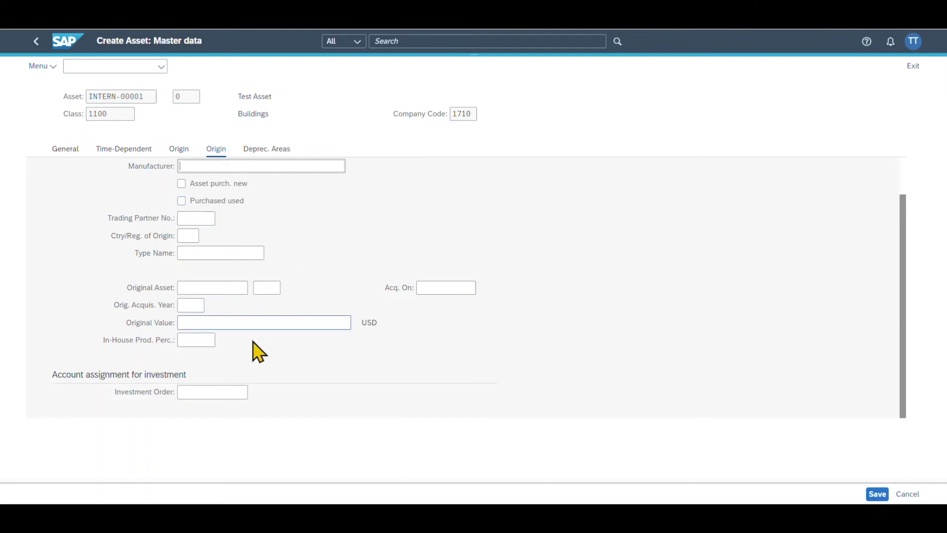
left_click(230, 393)
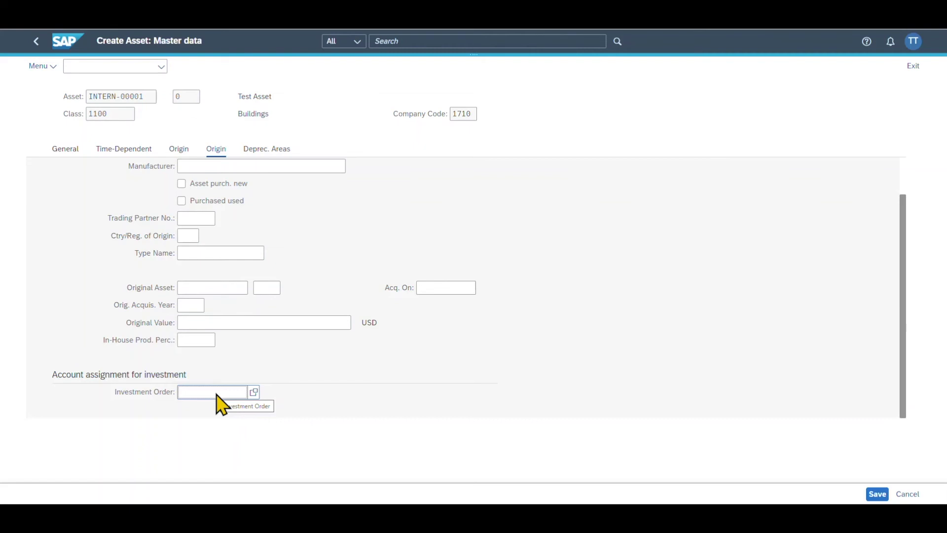
- Review depreciation areas 01 through 93: SUL1 40 years, LINS 25, and SUL6
left_click(260, 151)
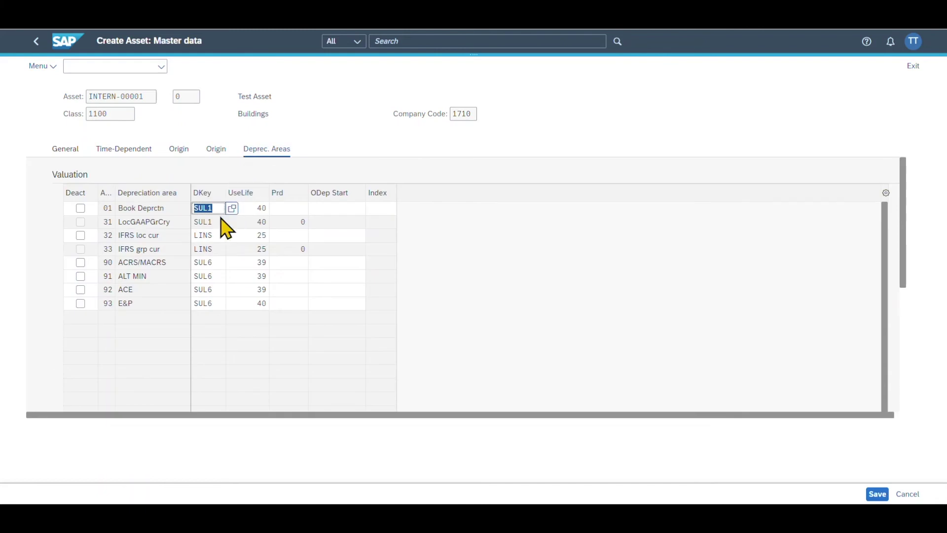
left_click(186, 211)
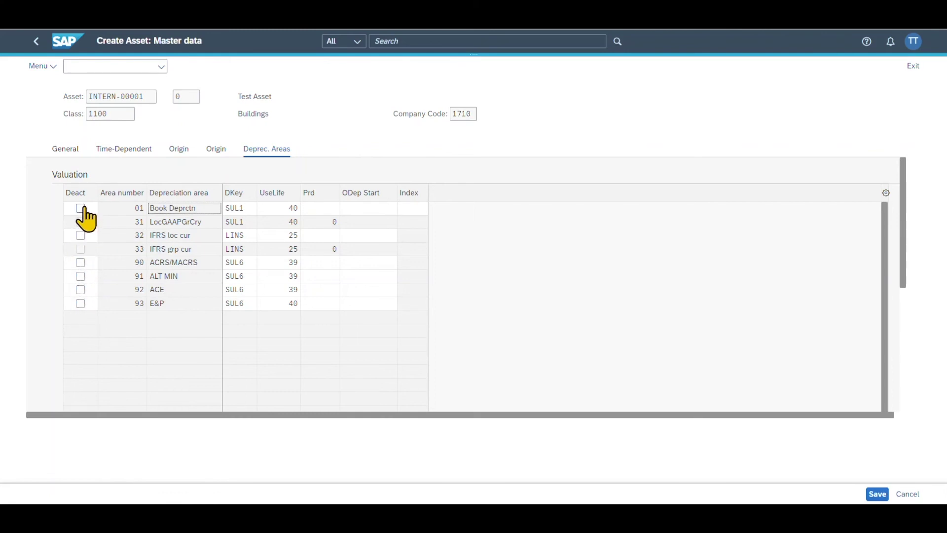
left_click(130, 208)
left_click(131, 235)
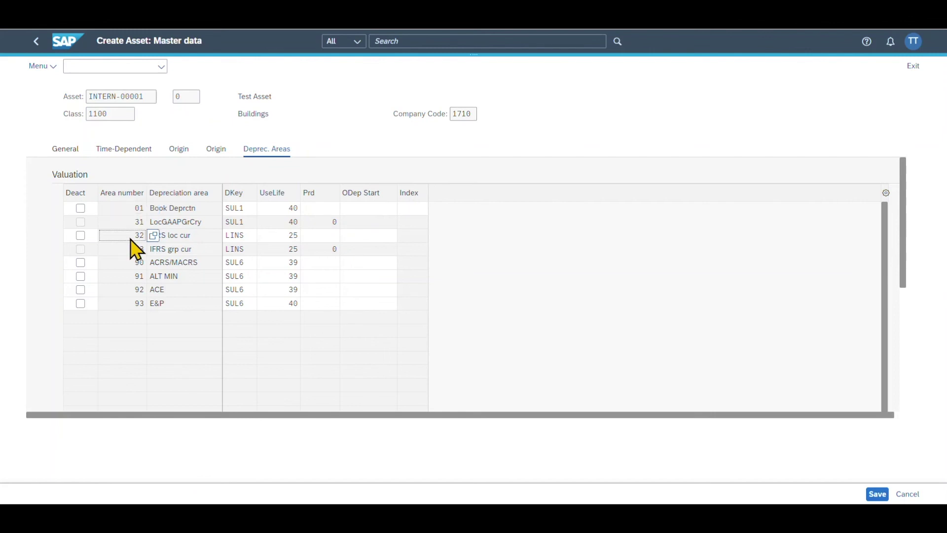
left_click(187, 221)
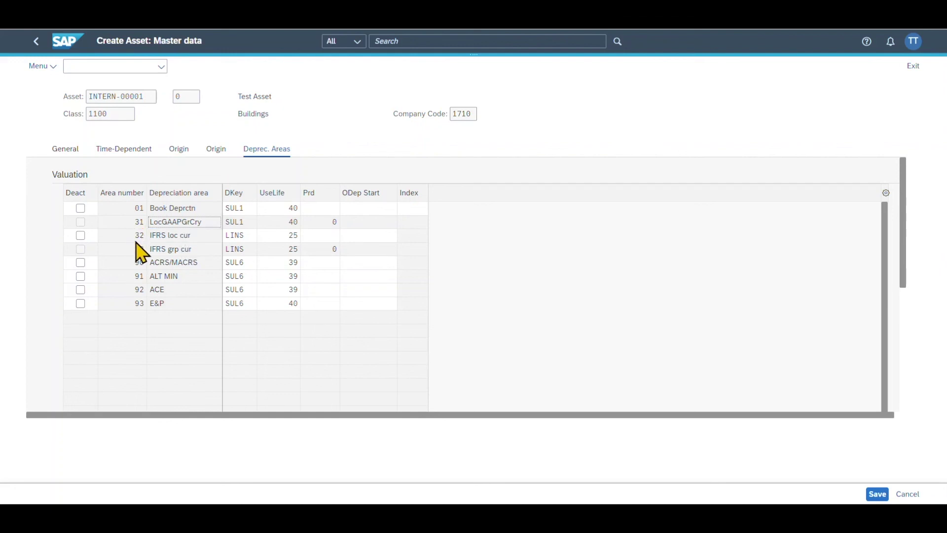
left_click(250, 207)
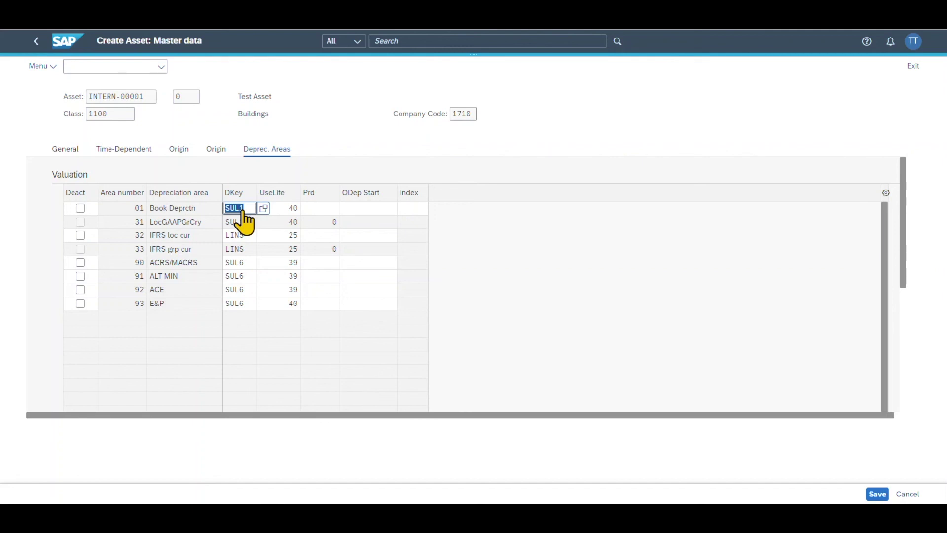
left_click(285, 208)
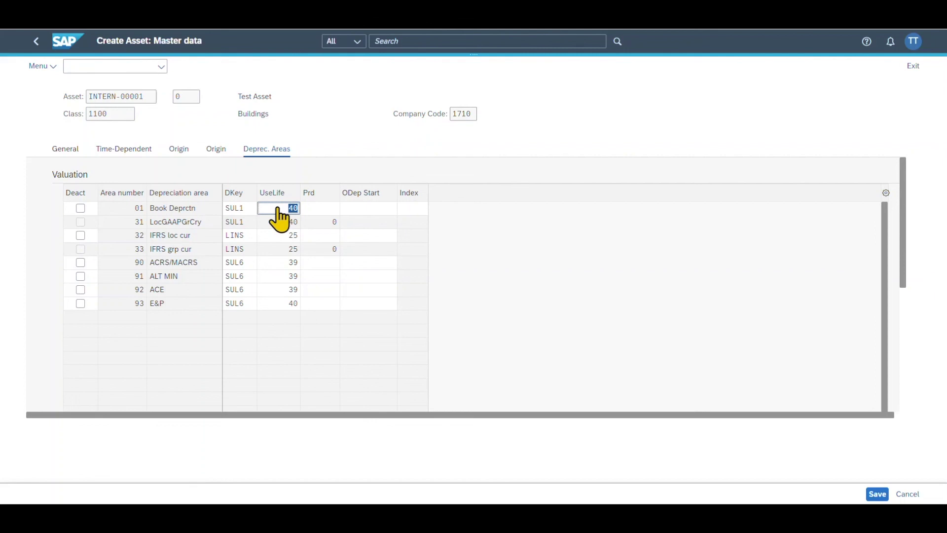
left_click(279, 235)
left_click(248, 235)
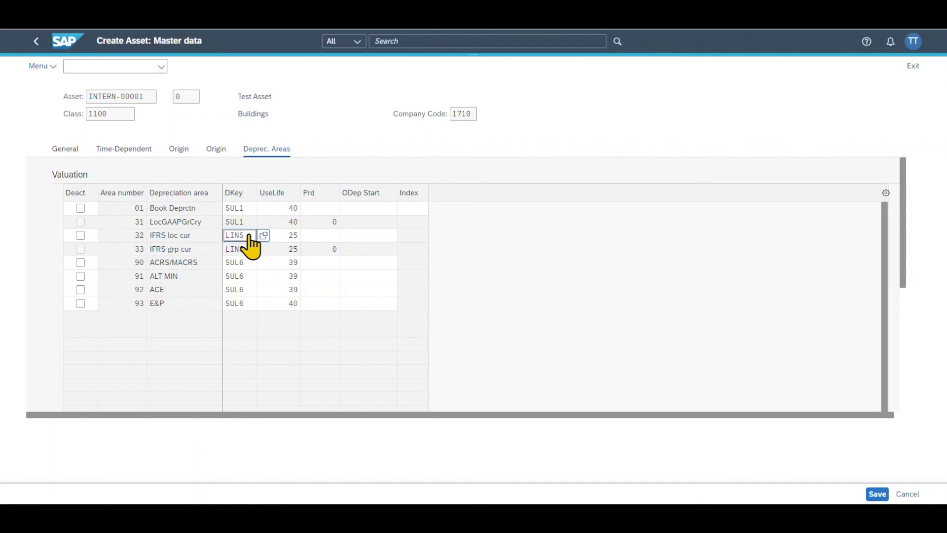
key("Tab")
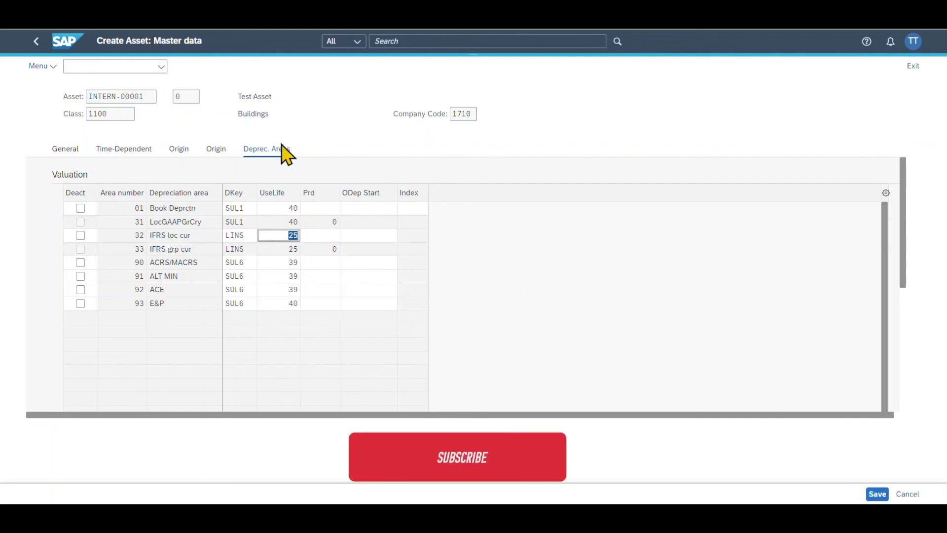
left_click_drag(146, 96, 76, 97)
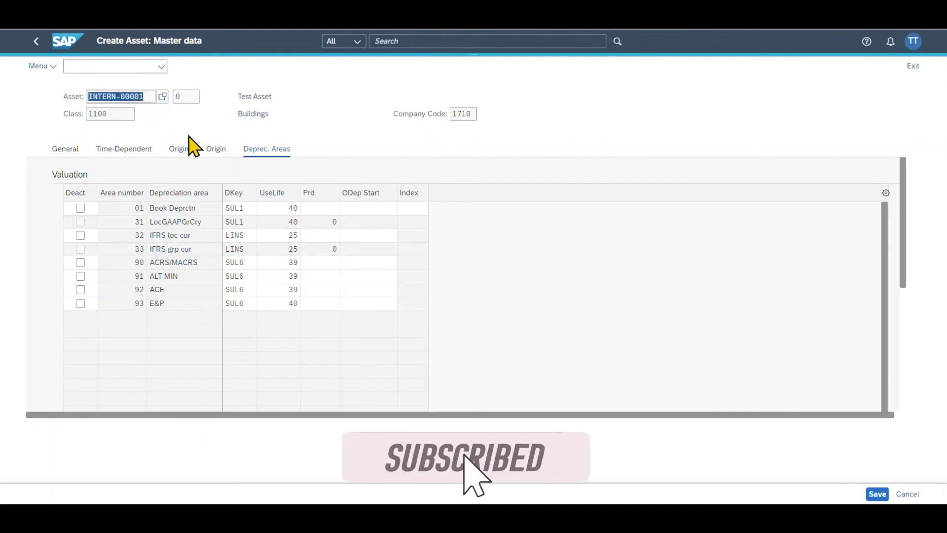